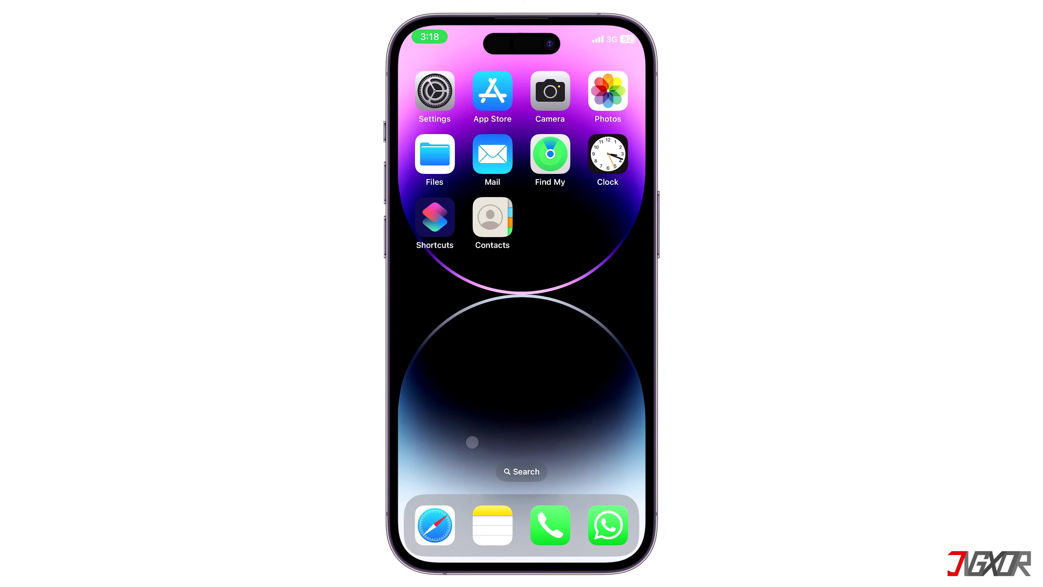
# Step: Open the Google Contacts page in the browser and scroll through it
pyautogui.click(493, 218)
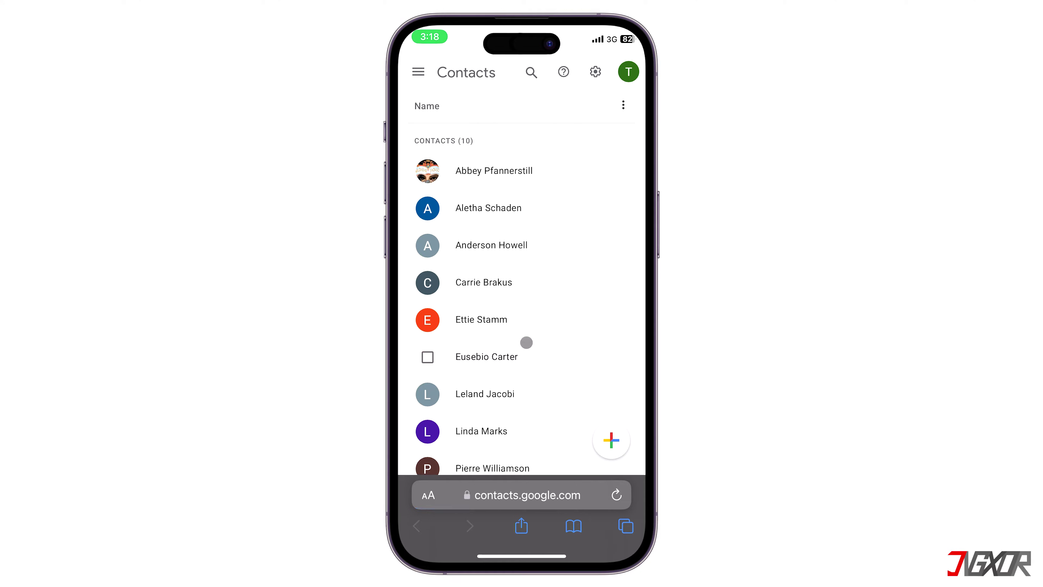
pyautogui.moveTo(526, 342); pyautogui.dragTo(517, 170)
pyautogui.moveTo(540, 238); pyautogui.dragTo(531, 337)
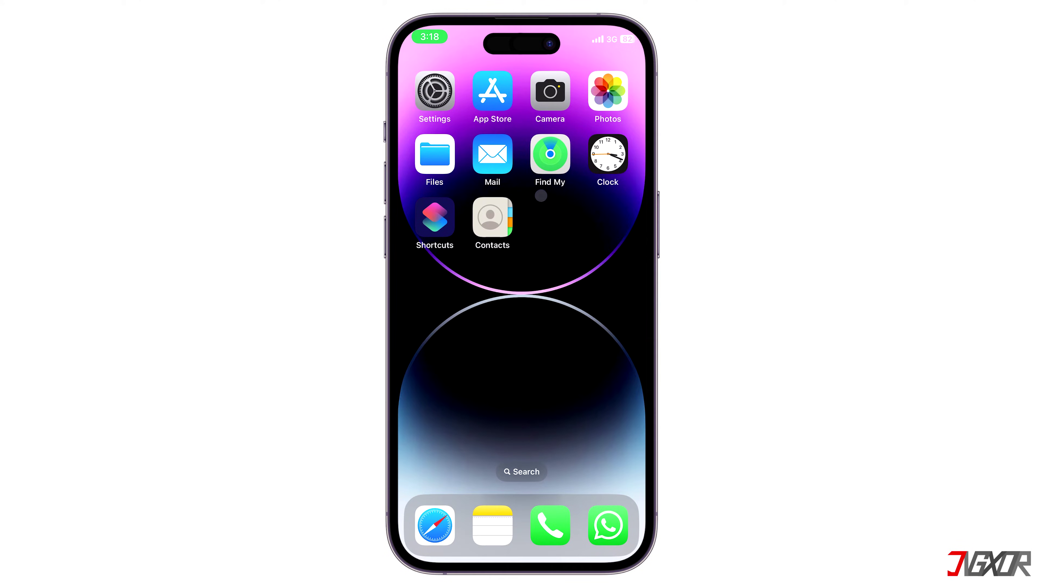
# Step: Add the Google account under Settings > Mail > Accounts with Contacts sync on, then go home
pyautogui.click(435, 92)
pyautogui.scroll(-3, 515, 327)
pyautogui.scroll(-10, 515, 327)
pyautogui.click(473, 439)
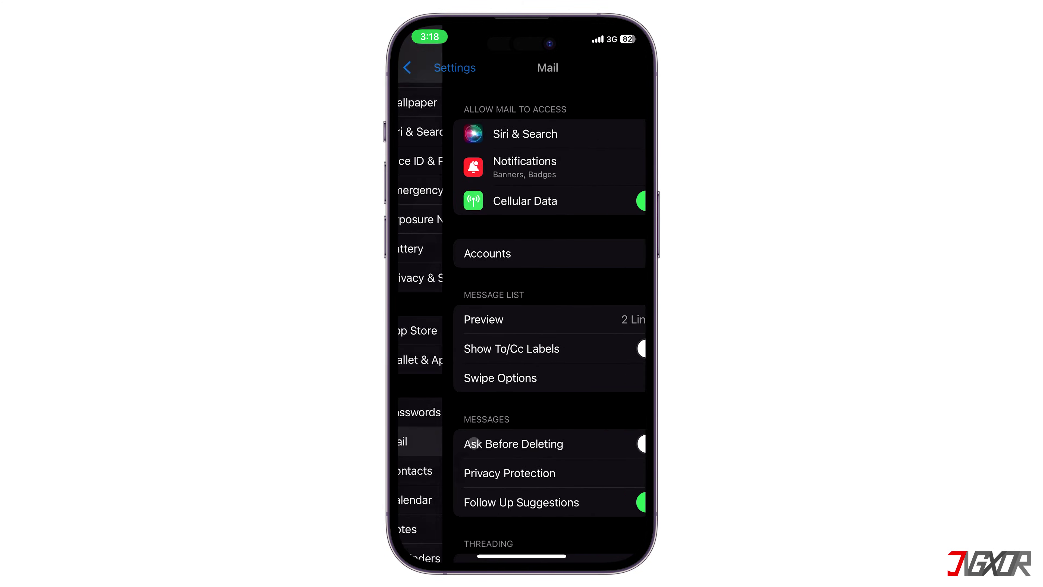
pyautogui.click(540, 250)
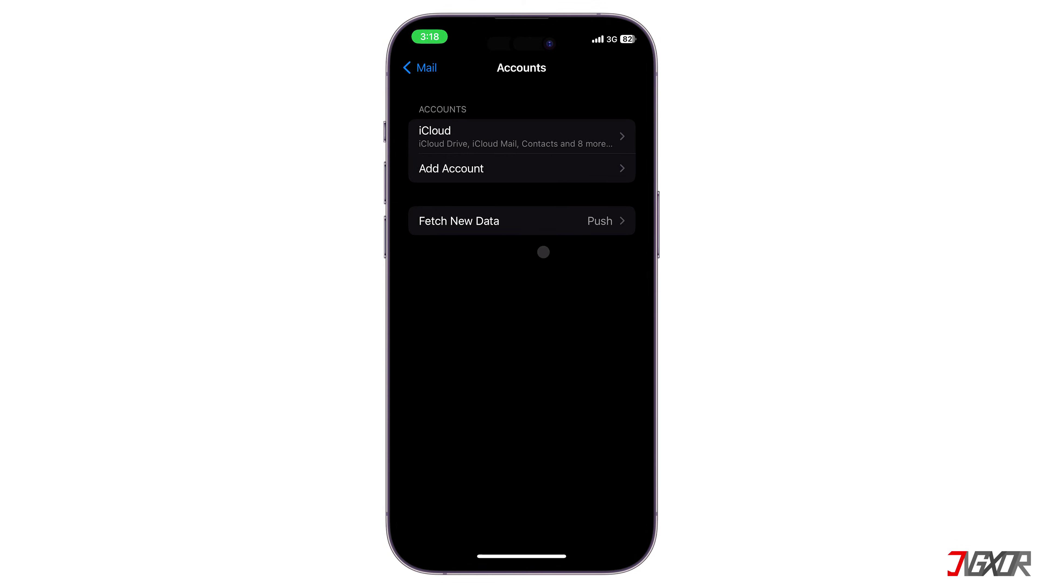
pyautogui.click(565, 170)
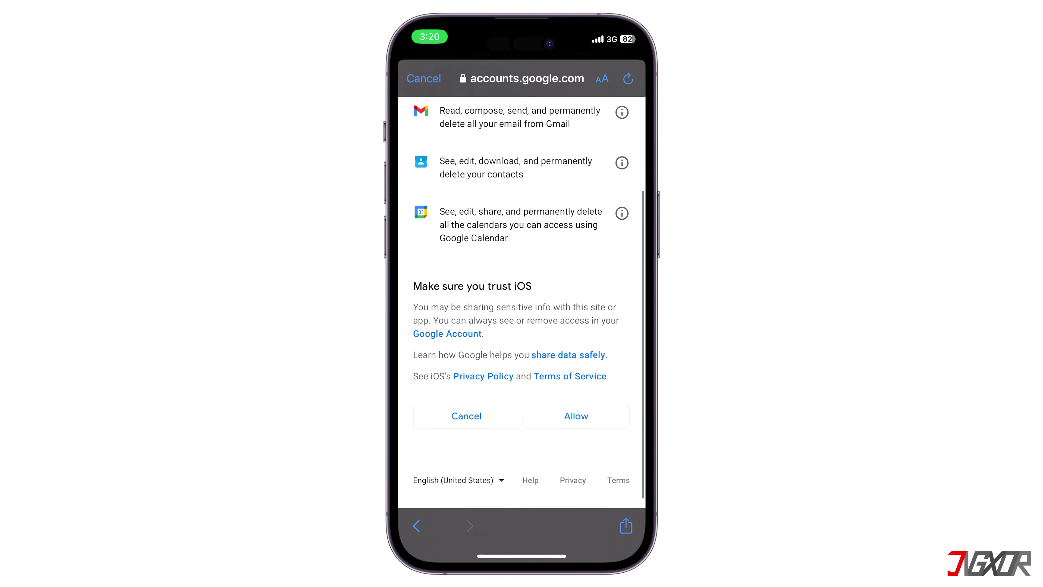
pyautogui.click(571, 402)
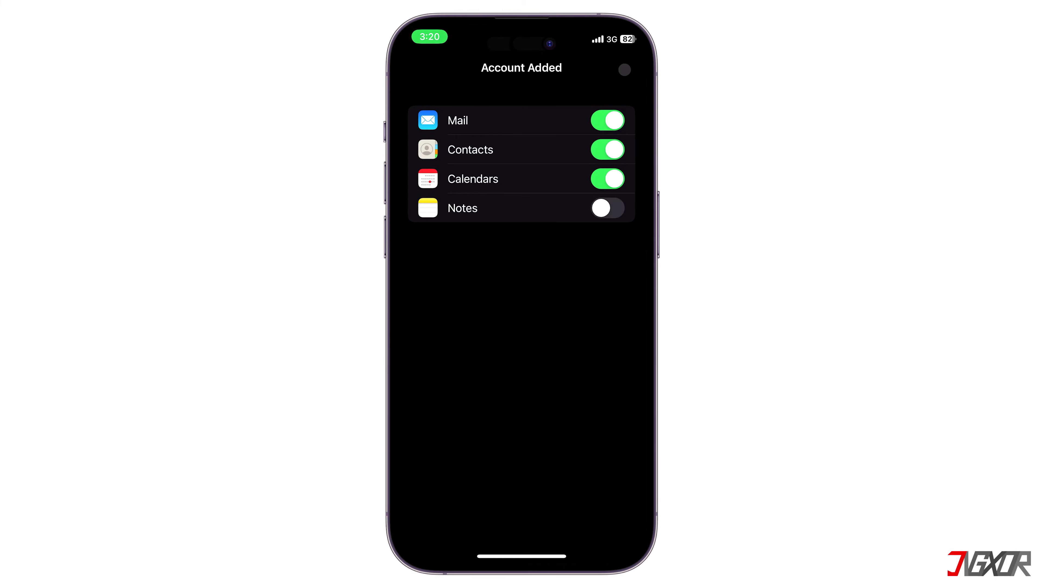
pyautogui.click(623, 70)
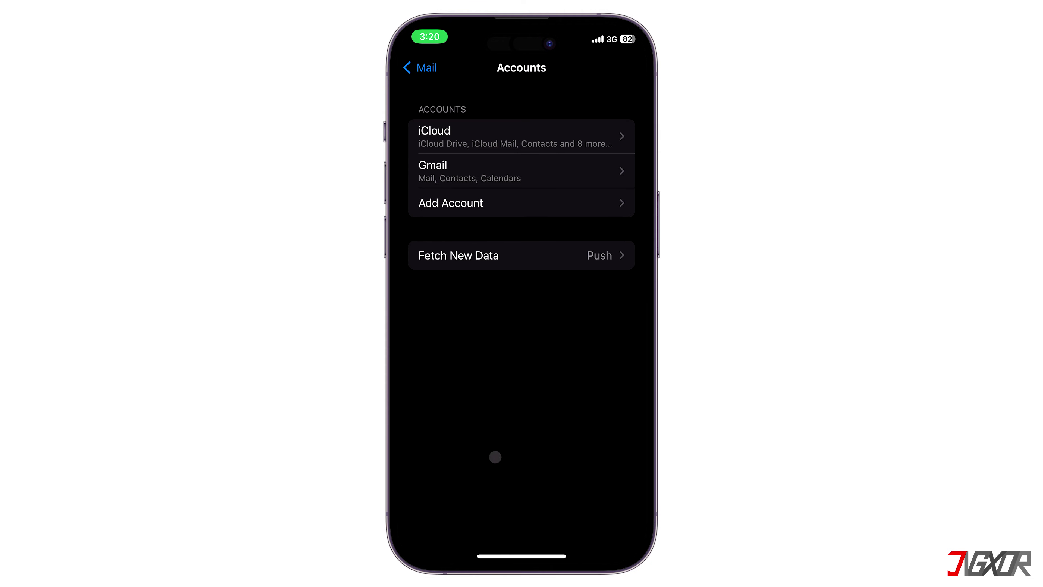
pyautogui.moveTo(496, 509); pyautogui.dragTo(510, 328)
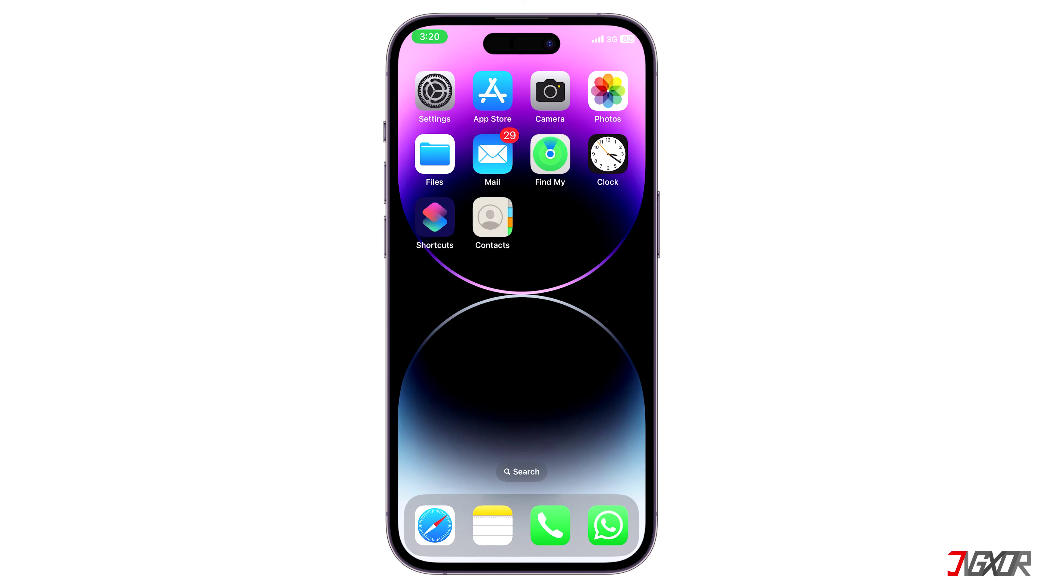
pyautogui.click(495, 221)
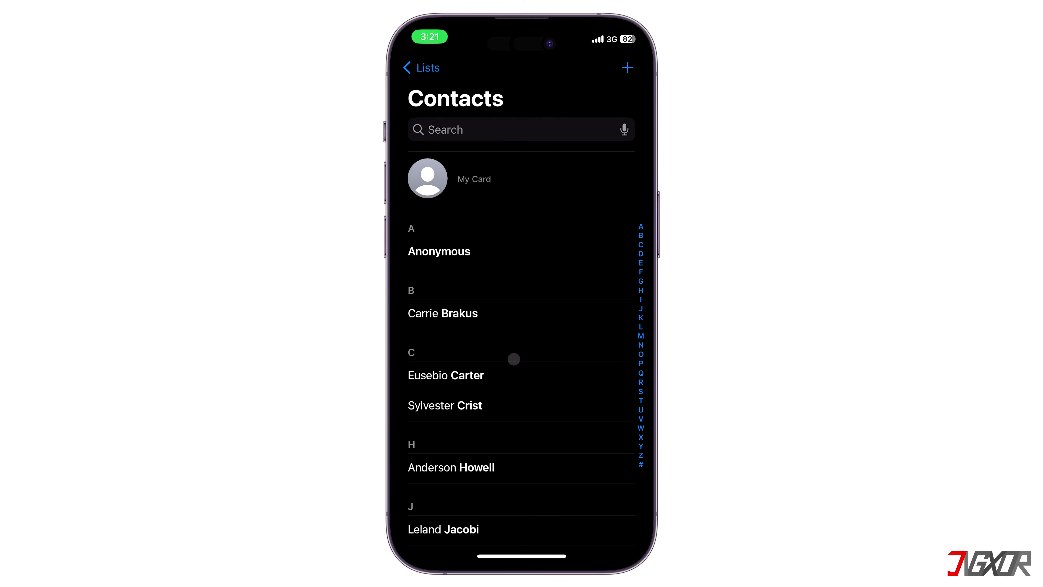
pyautogui.scroll(-10, 538, 435)
pyautogui.scroll(10, 535, 369)
pyautogui.moveTo(532, 554); pyautogui.dragTo(533, 493)
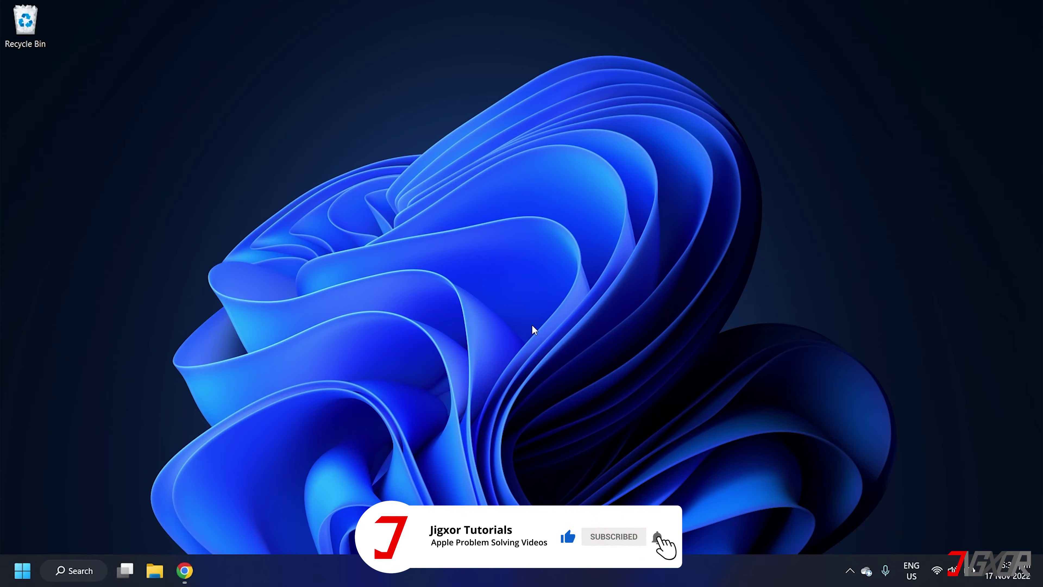
# Step: Sign in to Google, then export all 10 contacts from Google Contacts as a vCard
pyautogui.click(184, 571)
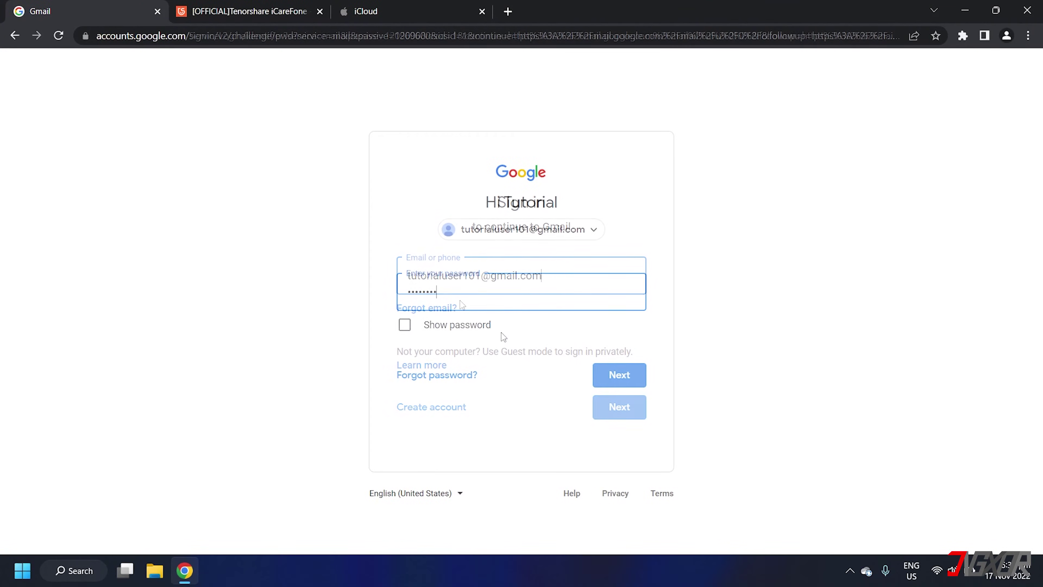
pyautogui.press('Return')
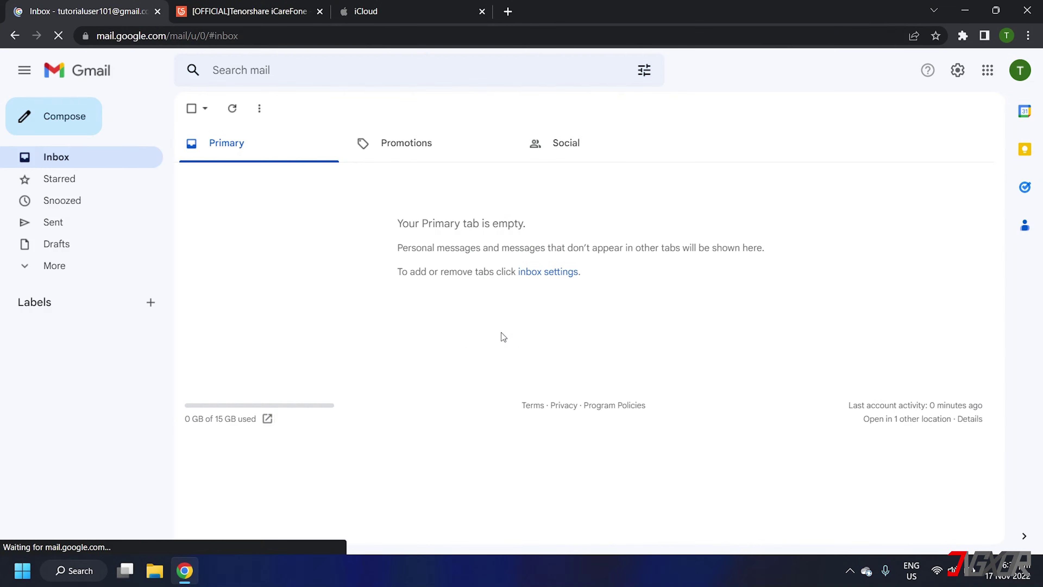
pyautogui.click(987, 71)
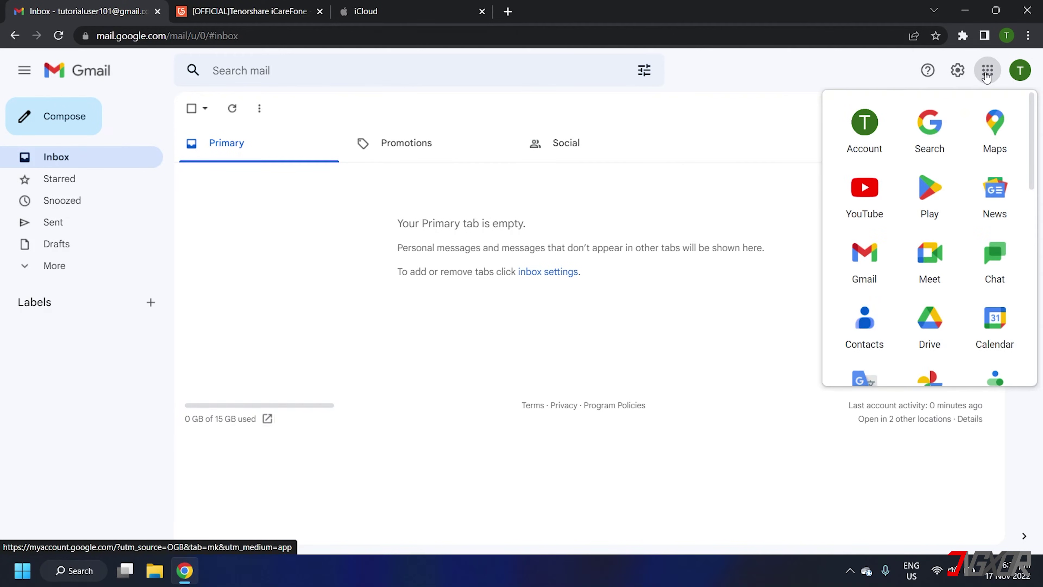
pyautogui.click(863, 318)
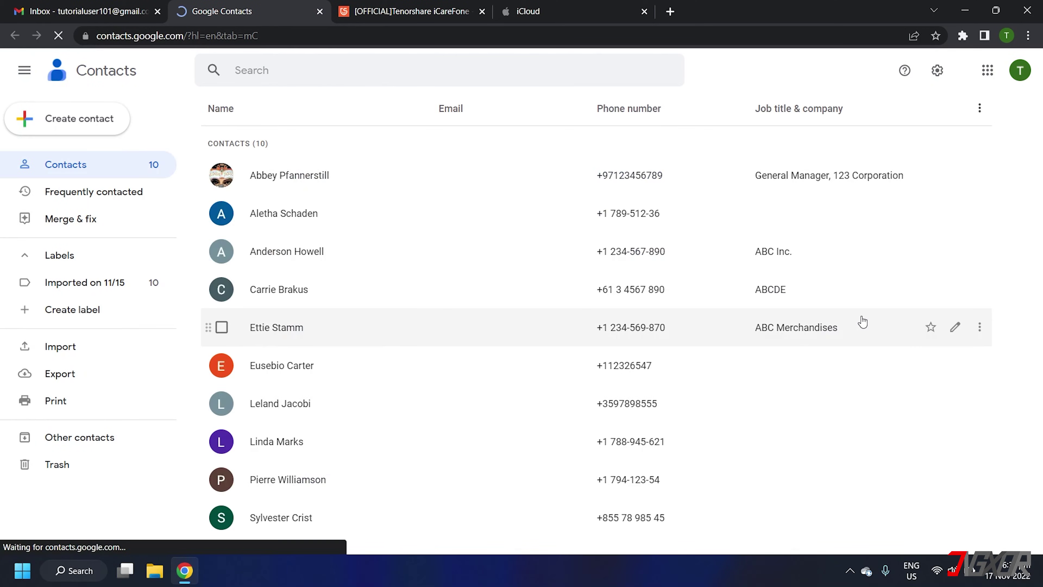
pyautogui.click(60, 377)
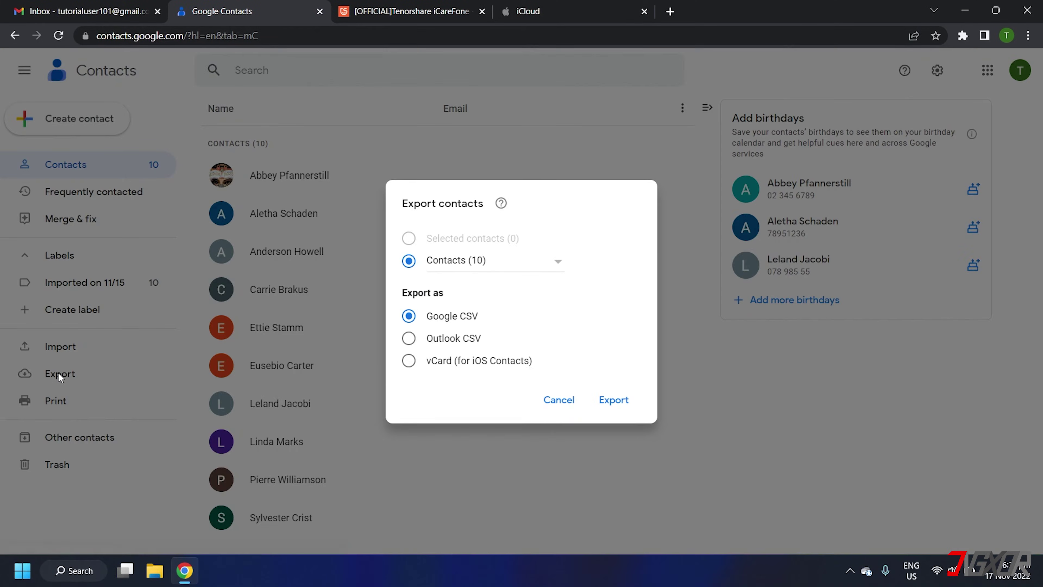
pyautogui.click(409, 361)
pyautogui.click(614, 400)
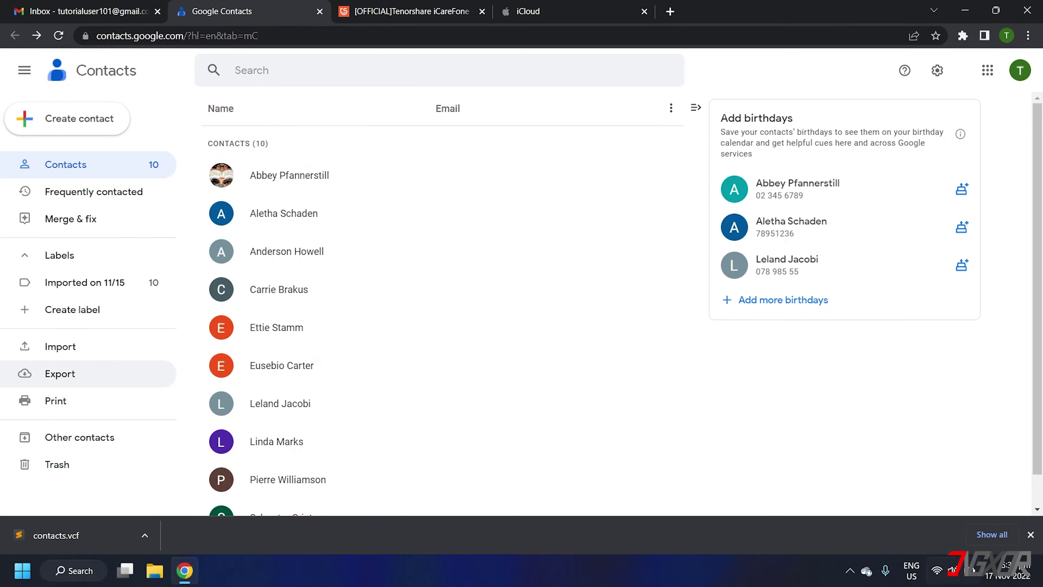
# Step: Dismiss the download notice and sign in to icloud.com with the Apple ID and password
pyautogui.click(1030, 534)
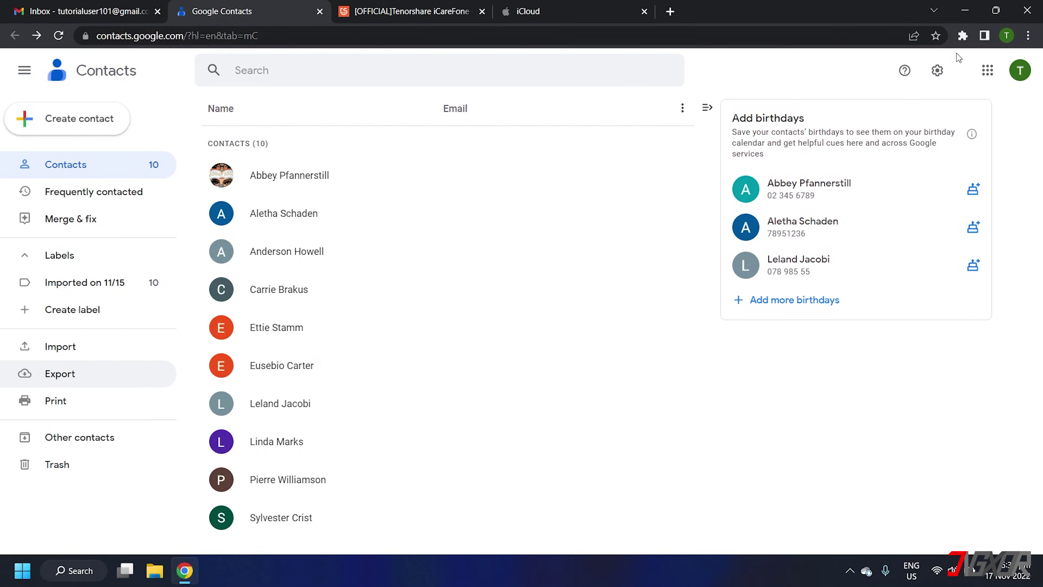
pyautogui.click(547, 13)
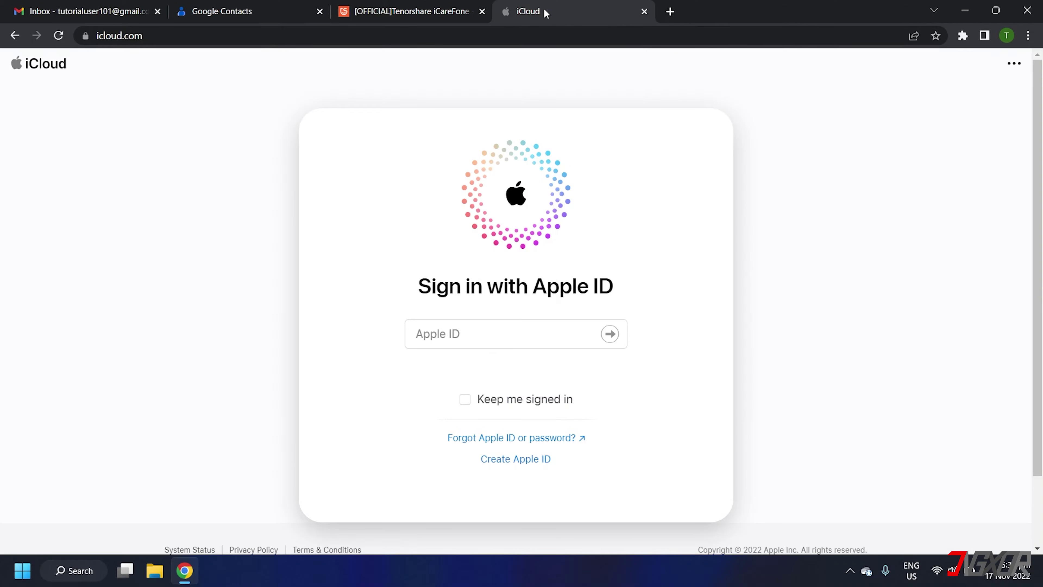
pyautogui.click(445, 346)
pyautogui.hotkey('ctrl', 'v')
pyautogui.press('Return')
pyautogui.hotkey('ctrl', 'v')
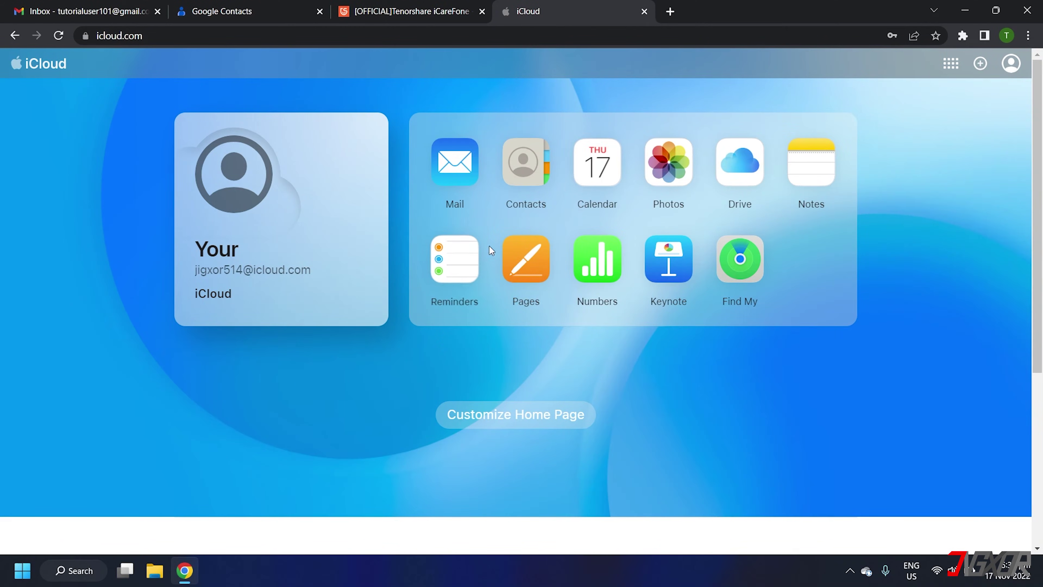
# Step: In iCloud Contacts, import the contacts.vcf file from Downloads via Import vCard
pyautogui.click(534, 172)
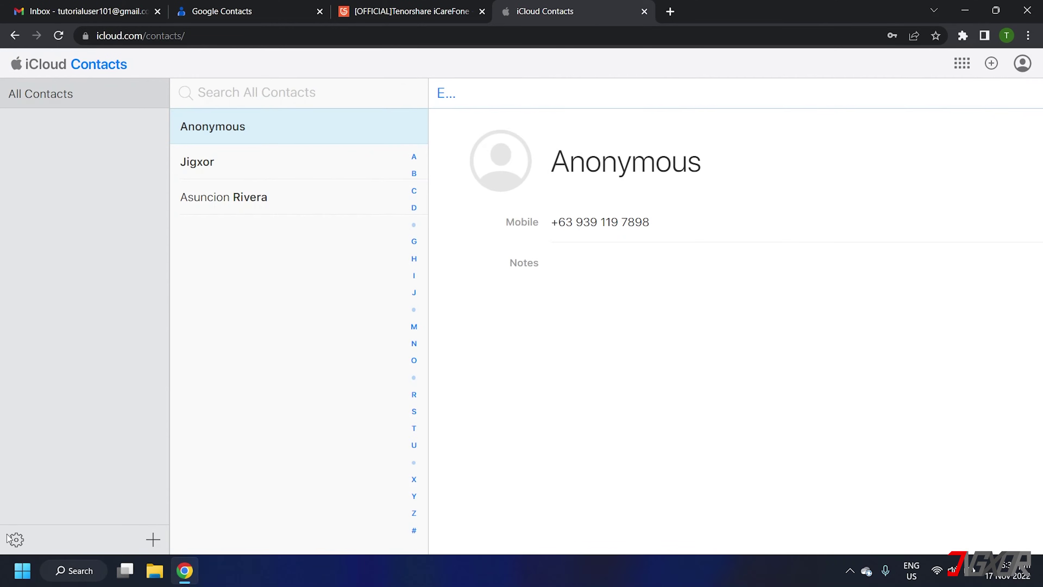
pyautogui.click(16, 539)
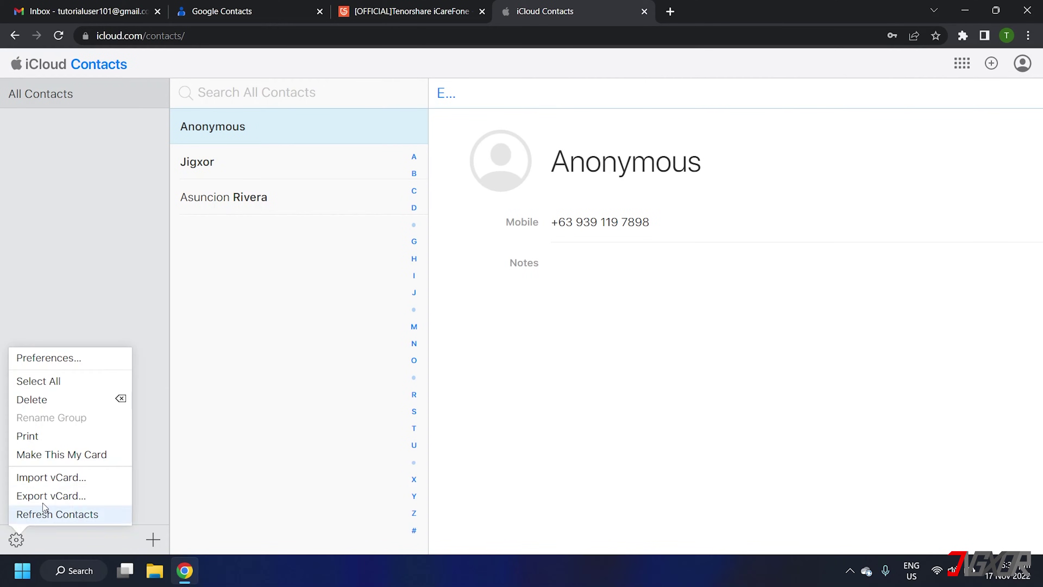
pyautogui.click(49, 477)
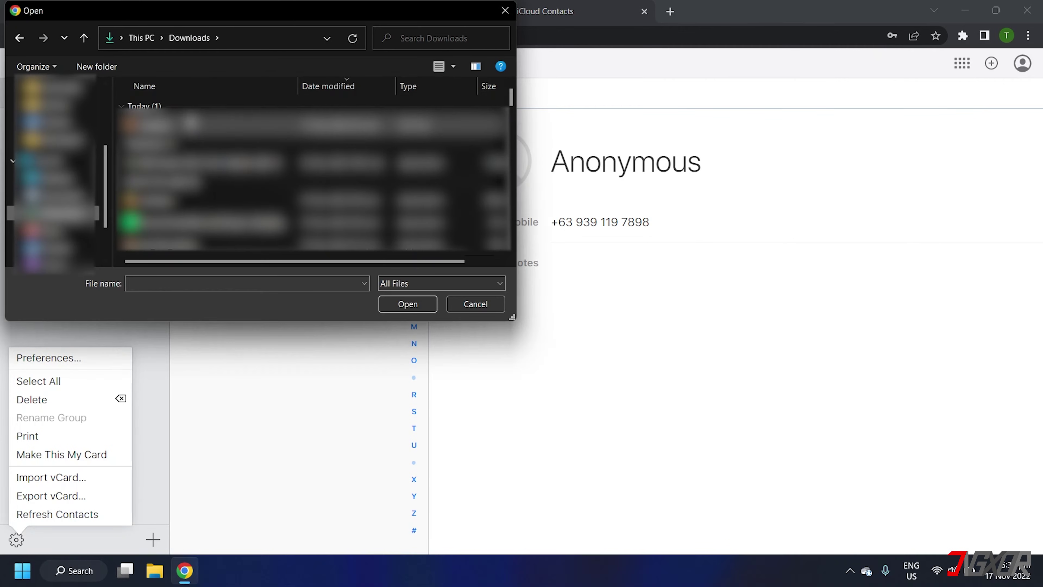
pyautogui.click(398, 306)
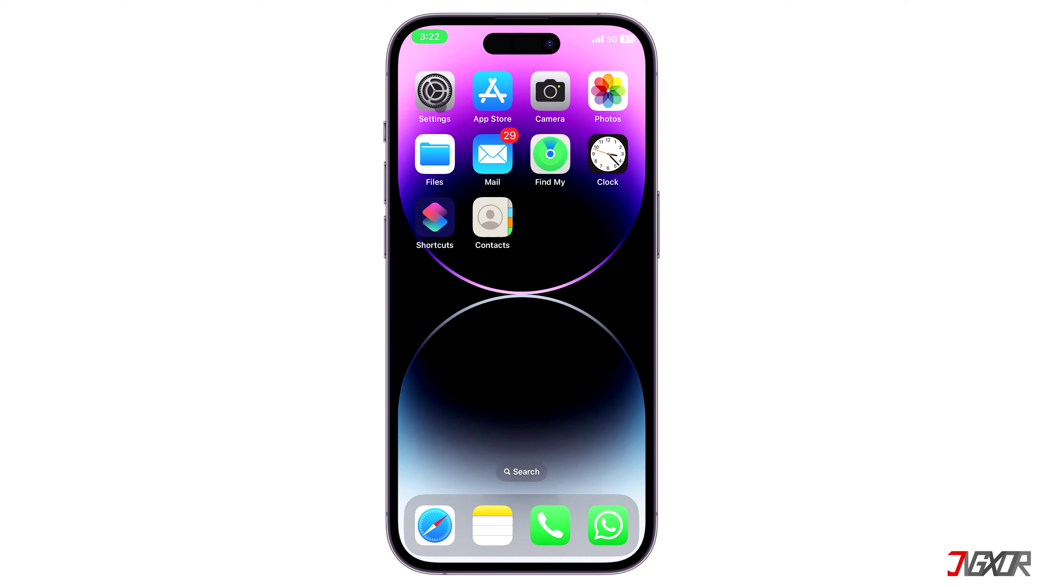
# Step: Open Settings > Apple ID > iCloud and show all apps using iCloud to check Contacts is on
pyautogui.click(434, 91)
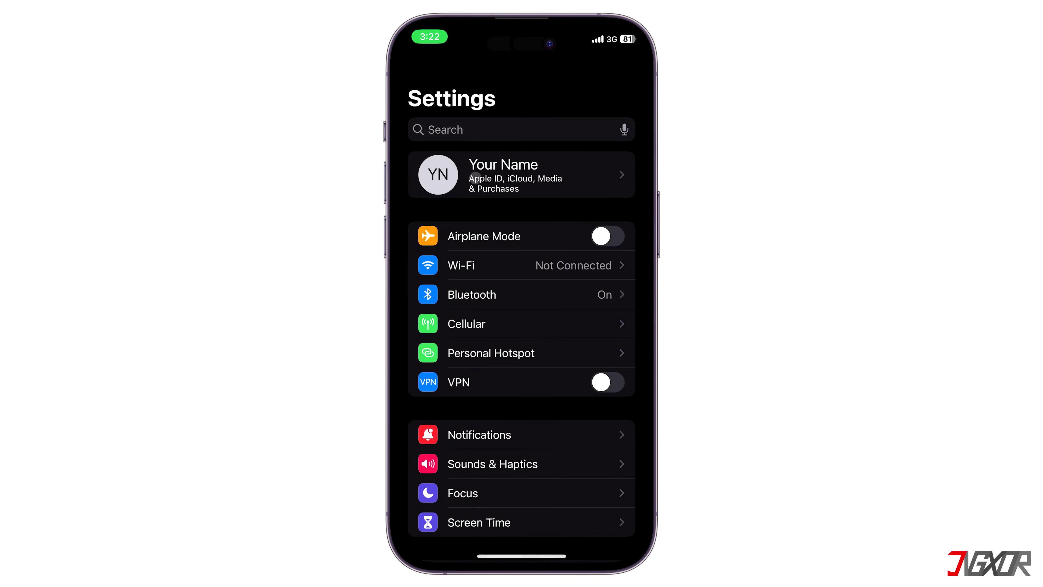
pyautogui.click(493, 174)
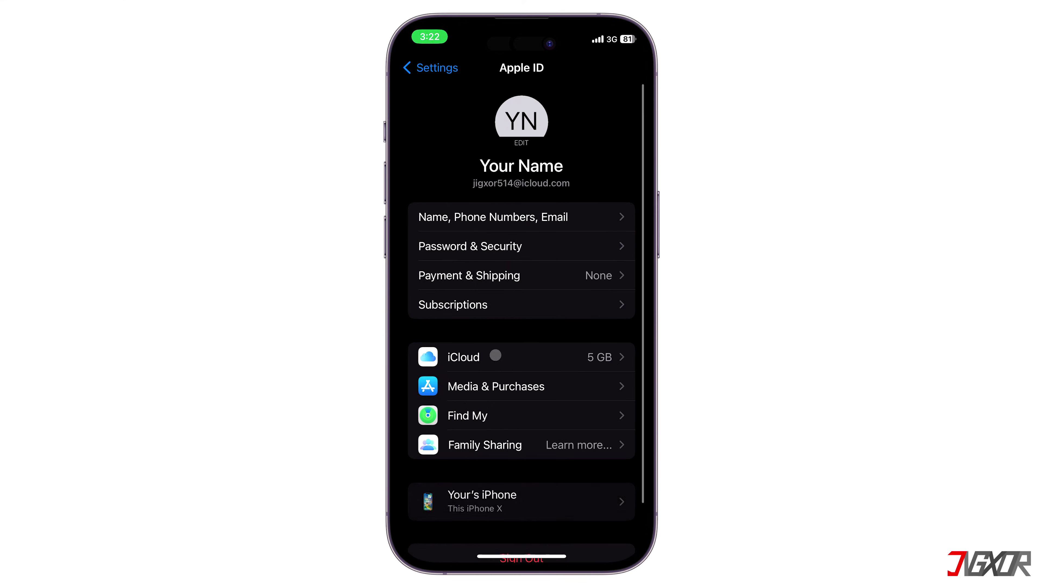
pyautogui.click(495, 354)
pyautogui.click(499, 371)
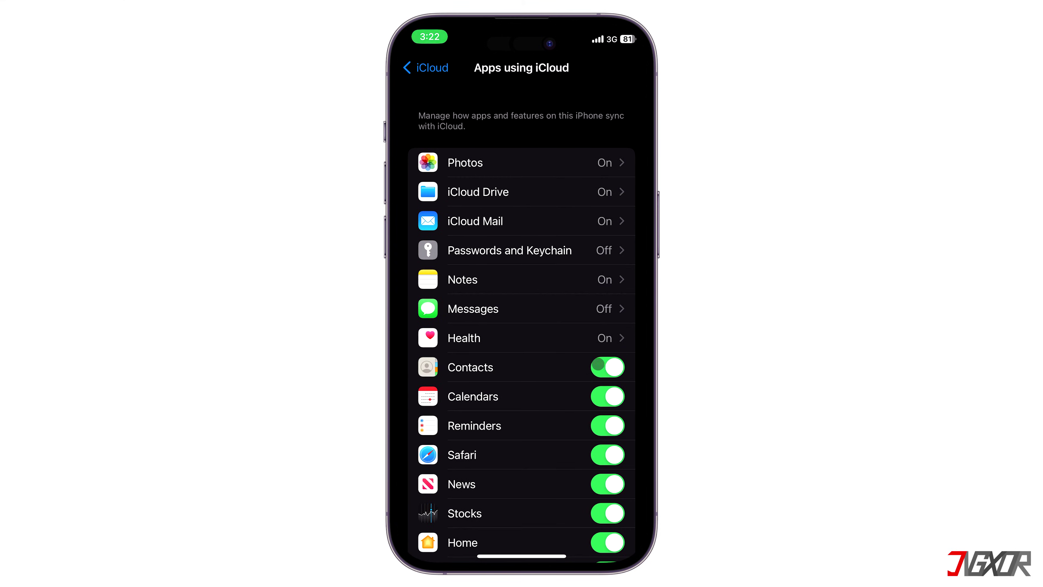
# Step: Open the iPhone Contacts app, pull to refresh and scroll the synced list, then go home
pyautogui.click(522, 555)
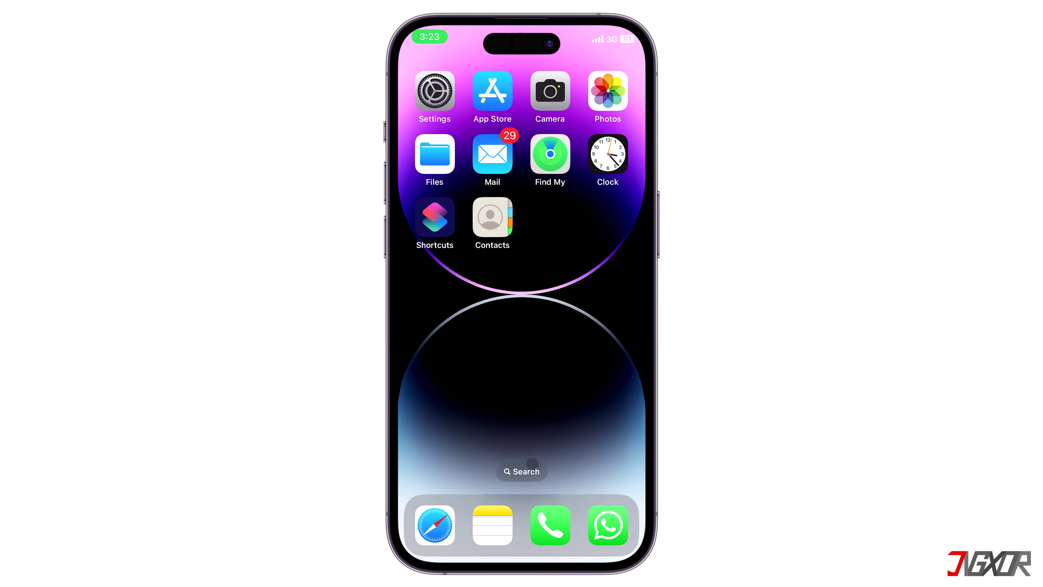
pyautogui.click(495, 222)
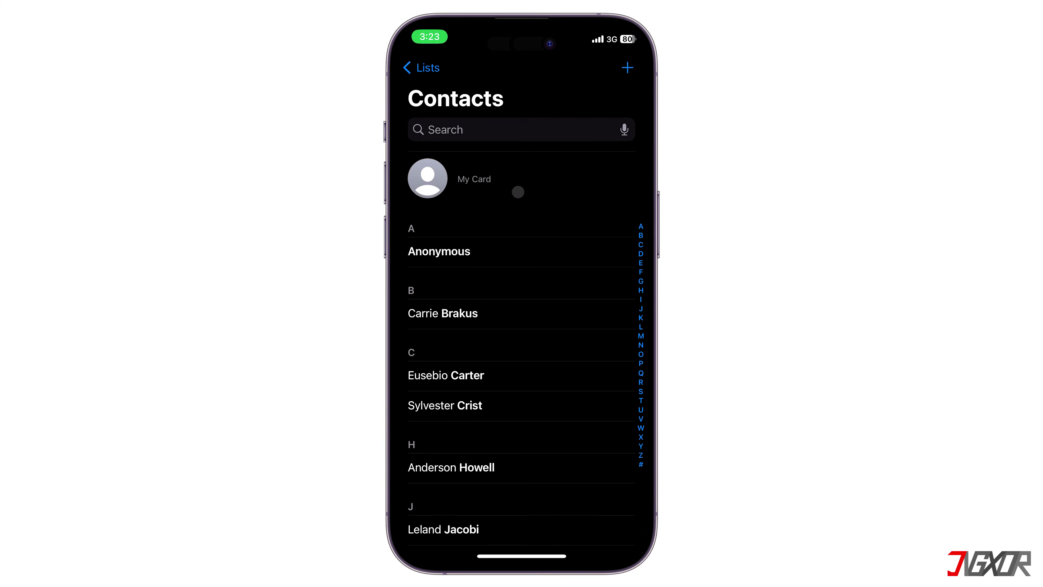
pyautogui.moveTo(530, 162); pyautogui.dragTo(538, 417)
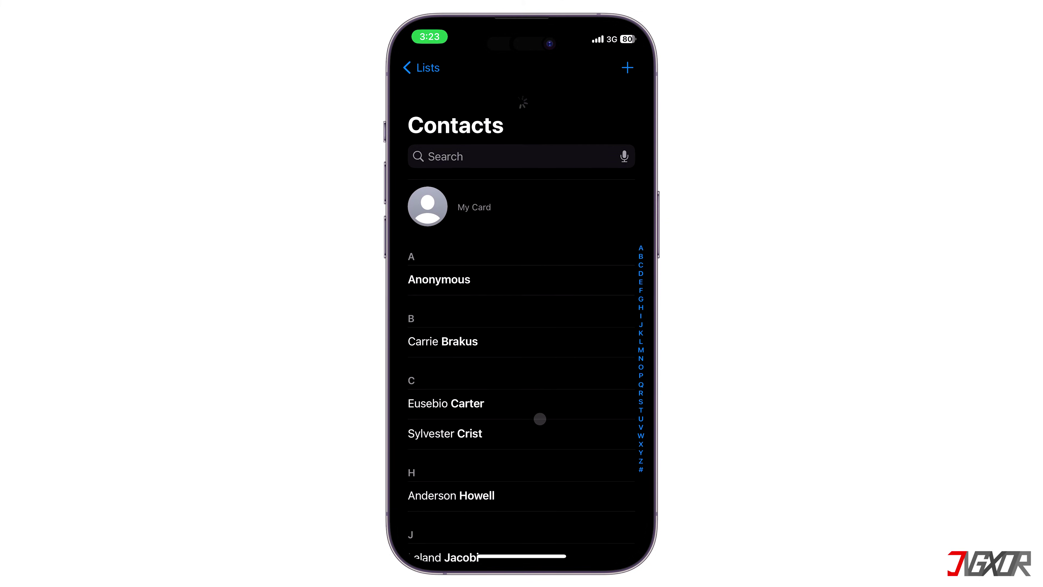
pyautogui.scroll(-10, 536, 434)
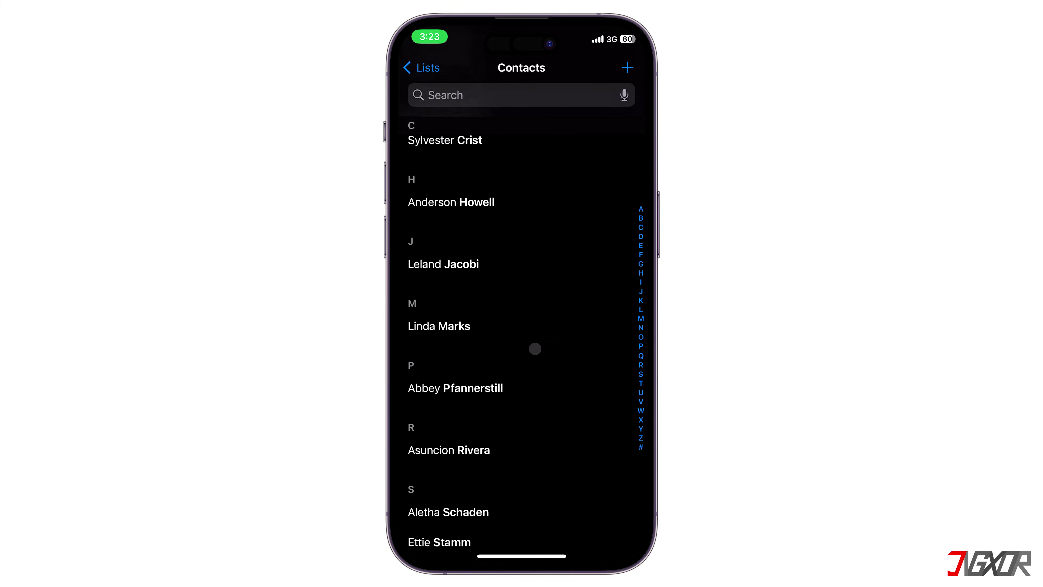
pyautogui.scroll(15, 541, 257)
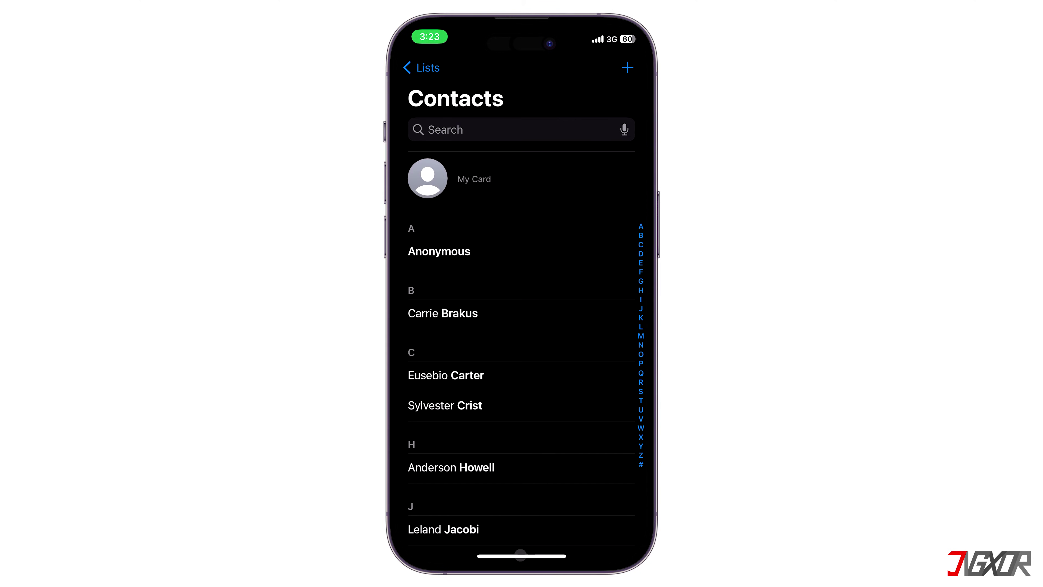
pyautogui.moveTo(520, 555); pyautogui.dragTo(511, 343)
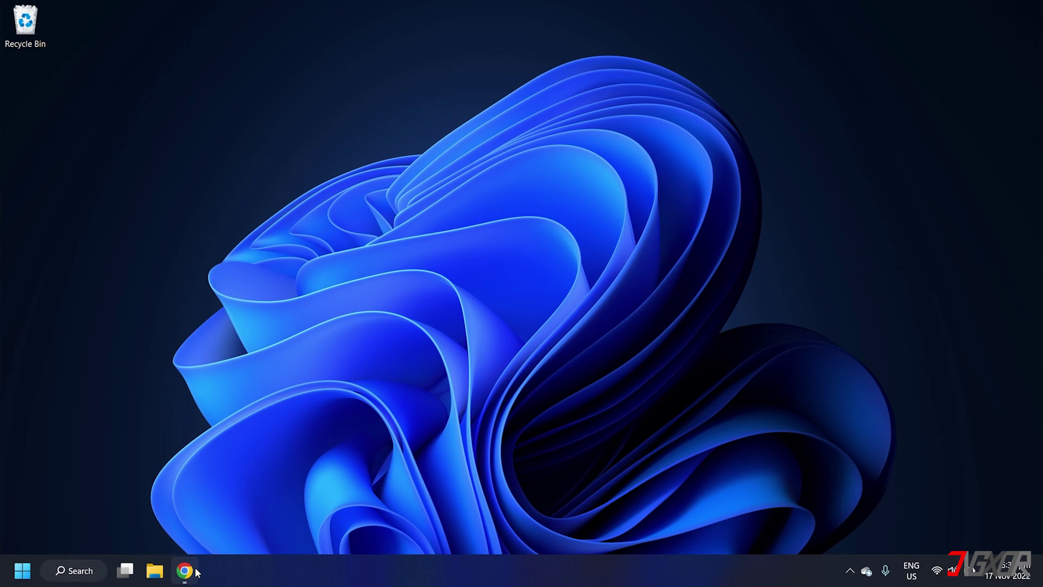
# Step: Restore Chrome and scroll through the Tenorshare iCareFone product page
pyautogui.click(184, 570)
pyautogui.moveTo(126, 219); pyautogui.dragTo(483, 219)
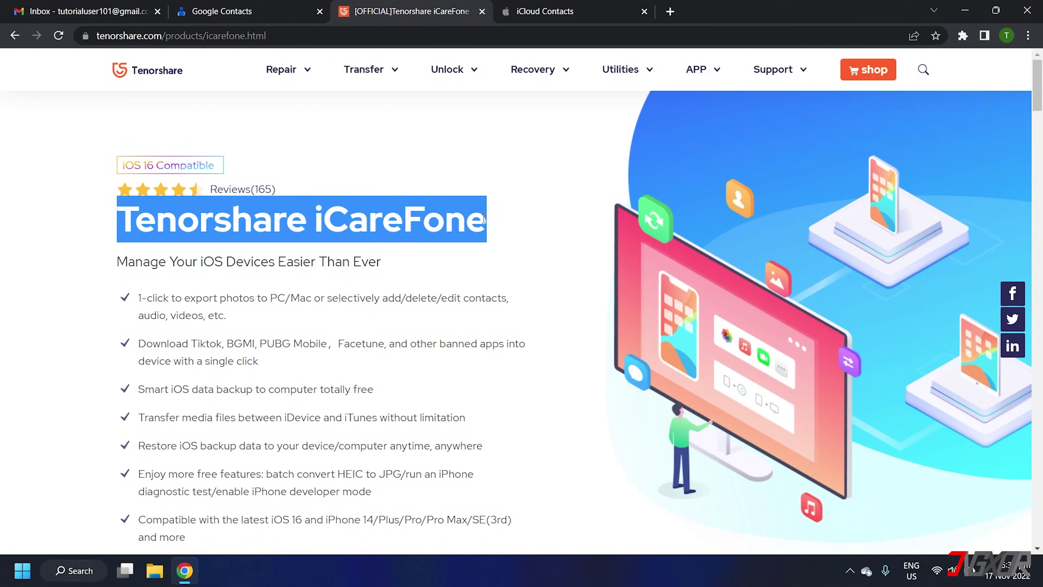
pyautogui.click(424, 260)
pyautogui.scroll(-15, 424, 259)
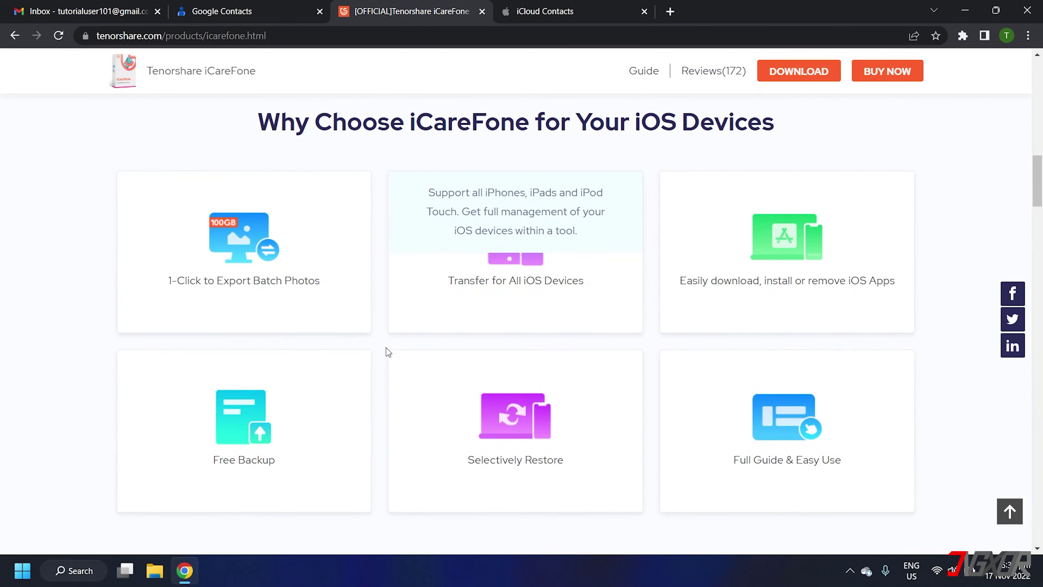
pyautogui.scroll(-2, 380, 359)
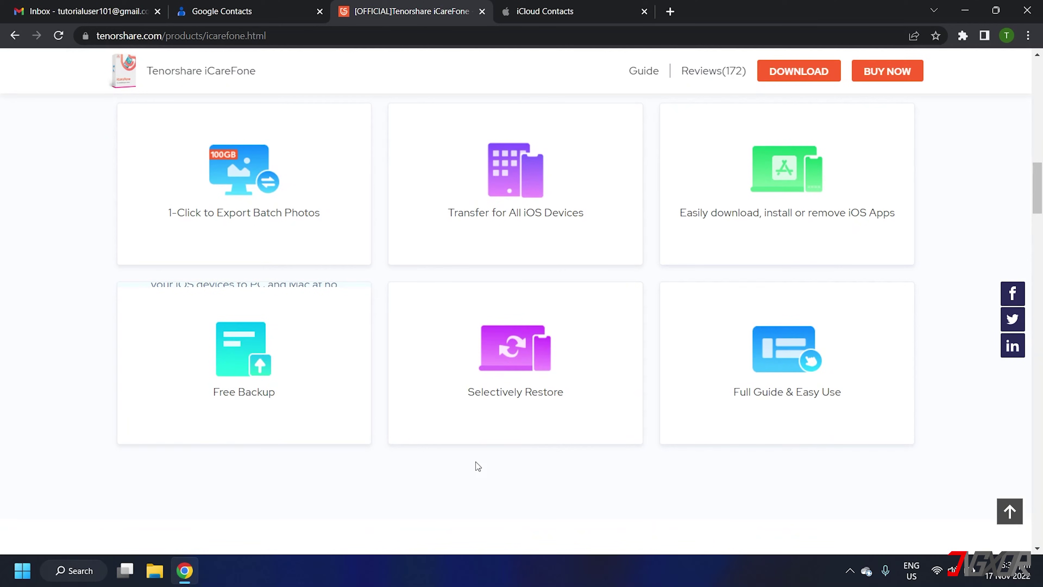
pyautogui.scroll(10, 500, 464)
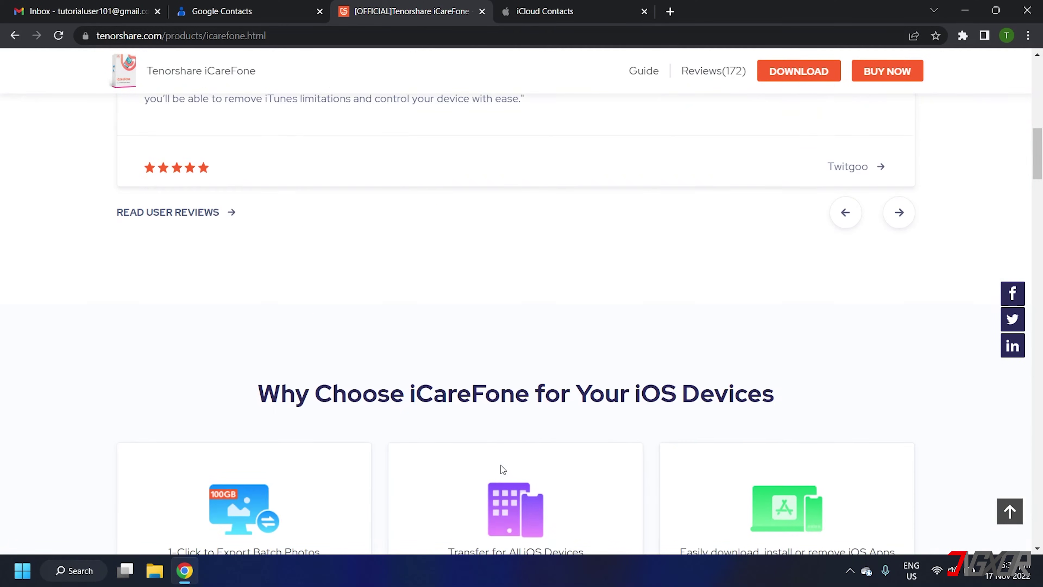
pyautogui.scroll(5, 500, 465)
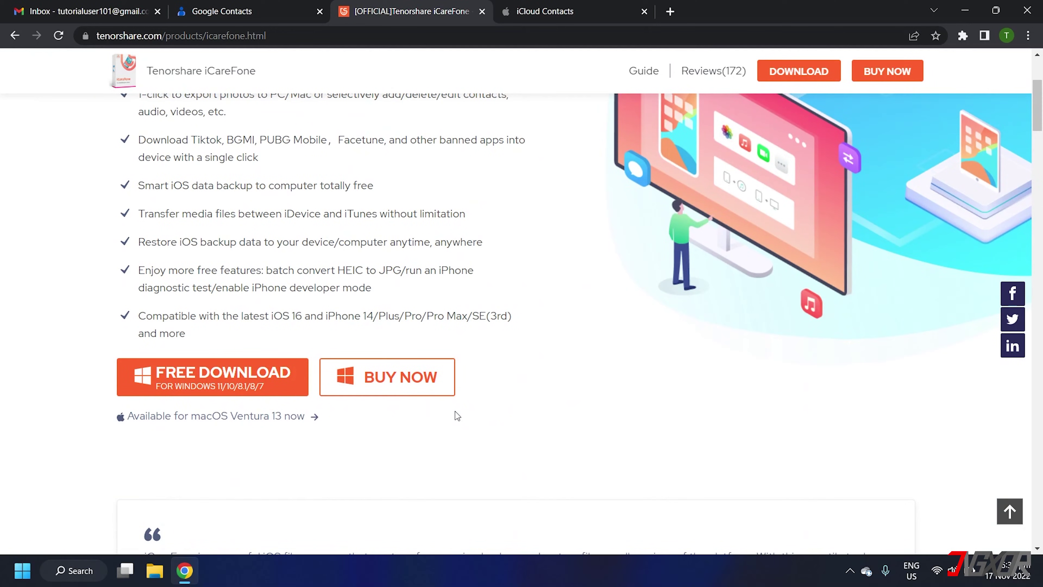
# Step: Open the iCareFone BUY NOW page, dismiss the notification prompt, and review the licence prices
pyautogui.click(396, 386)
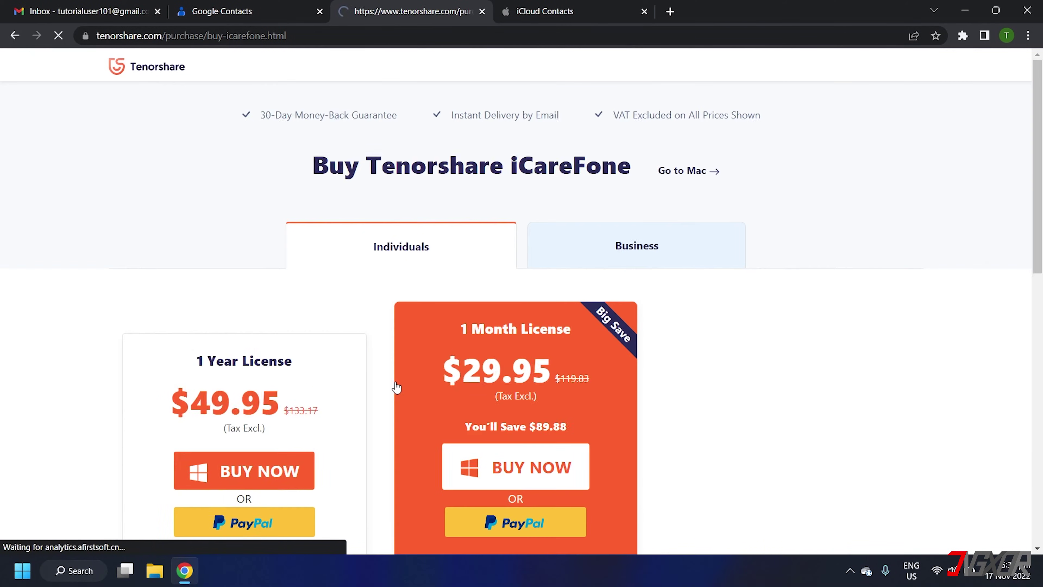
pyautogui.scroll(-3, 393, 383)
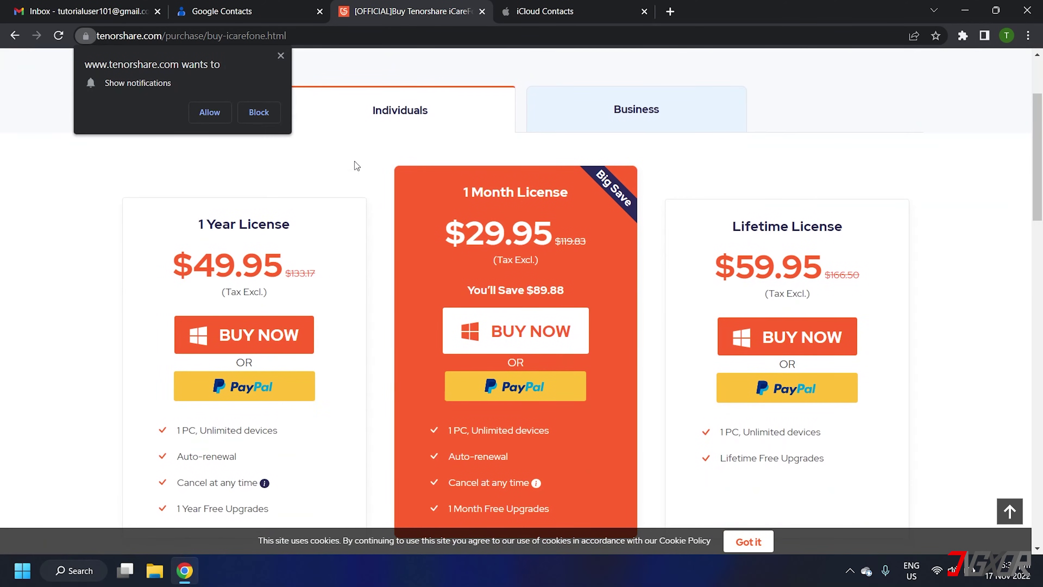
pyautogui.click(281, 55)
pyautogui.scroll(-2, 369, 345)
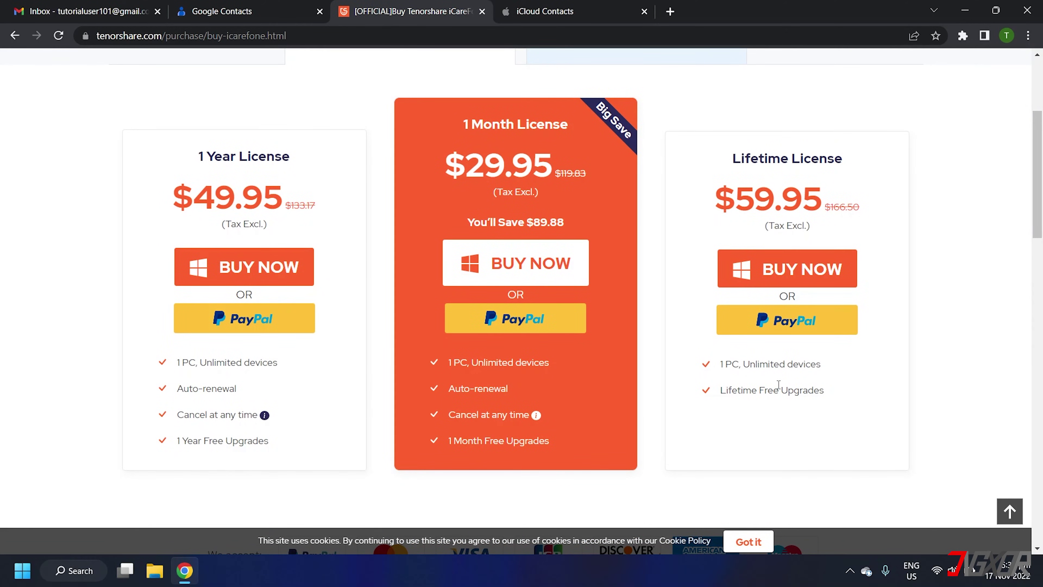
pyautogui.scroll(5, 779, 385)
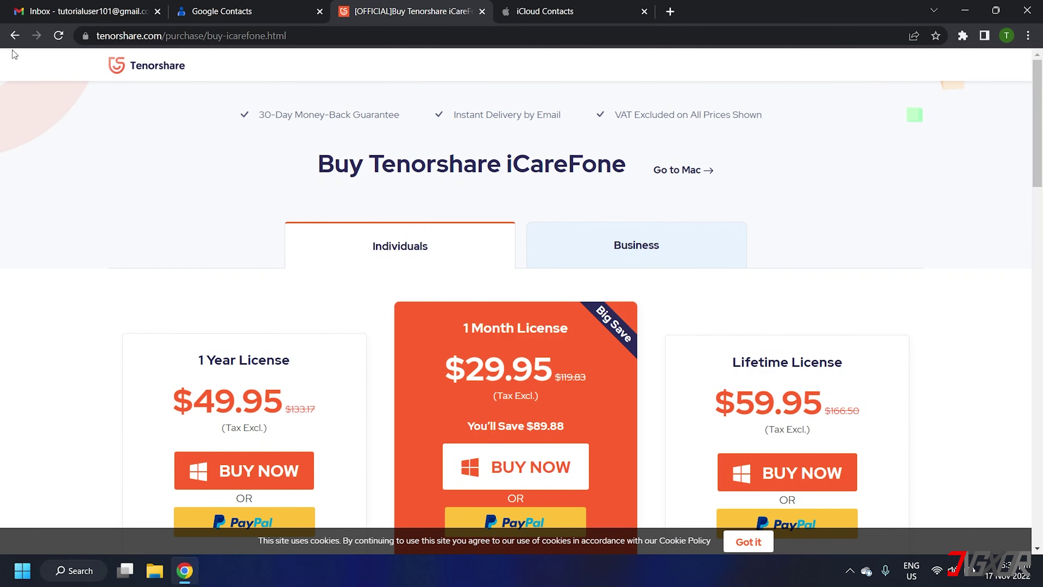
# Step: Go back and download the iCareFone Windows installer, dismiss the install hint, and minimize Chrome
pyautogui.click(14, 35)
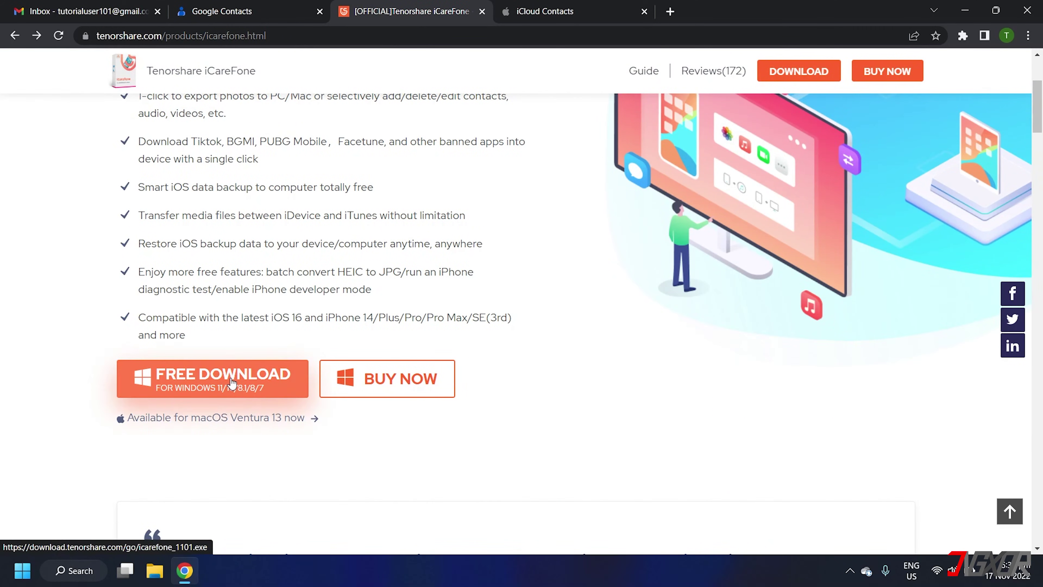
pyautogui.click(232, 381)
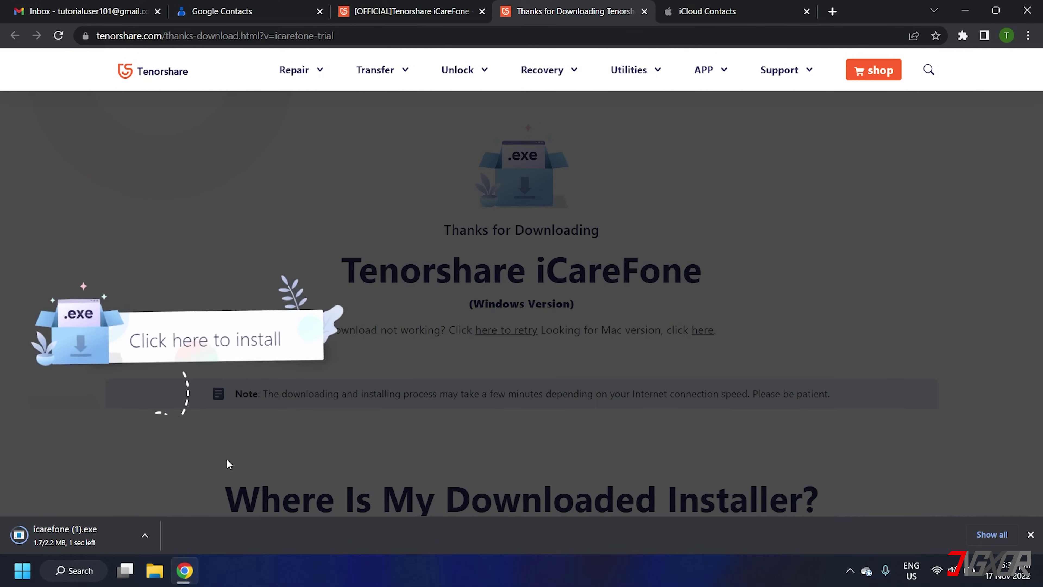
pyautogui.click(227, 460)
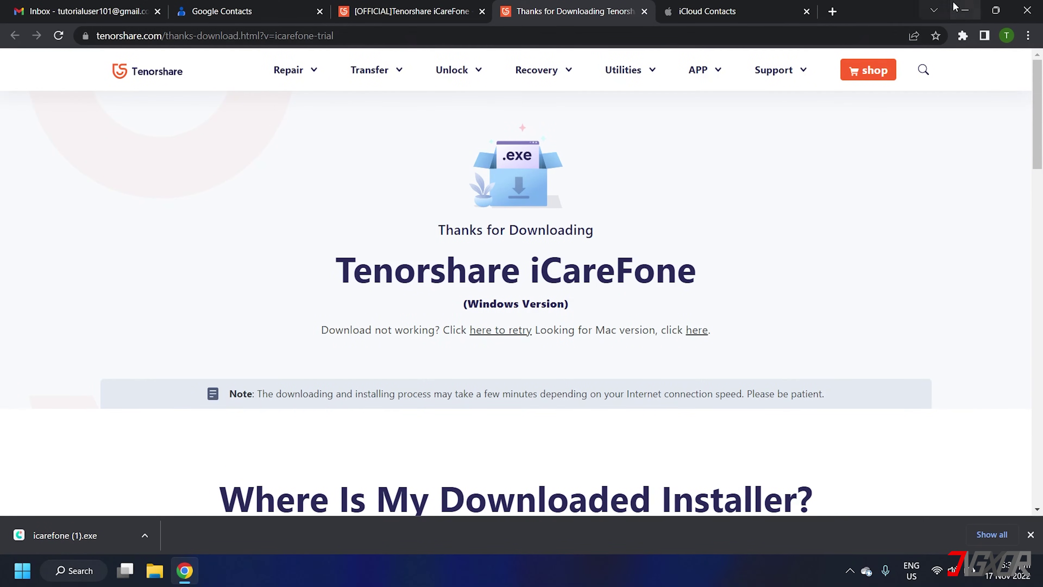
pyautogui.click(959, 9)
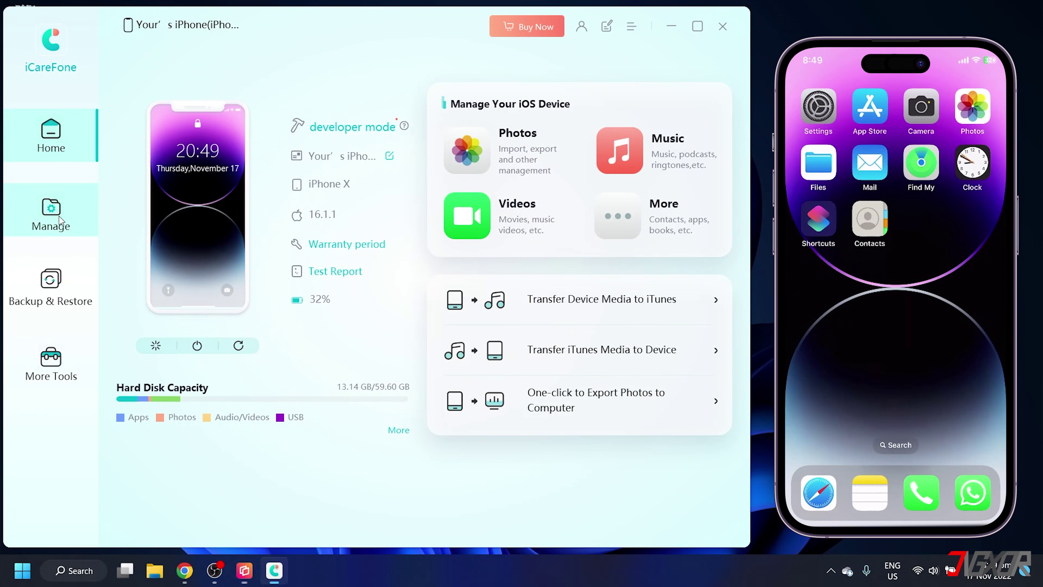
# Step: Under Manage > Contacts, import the contacts_for_import file to the iPhone using the Free Trial
pyautogui.click(59, 216)
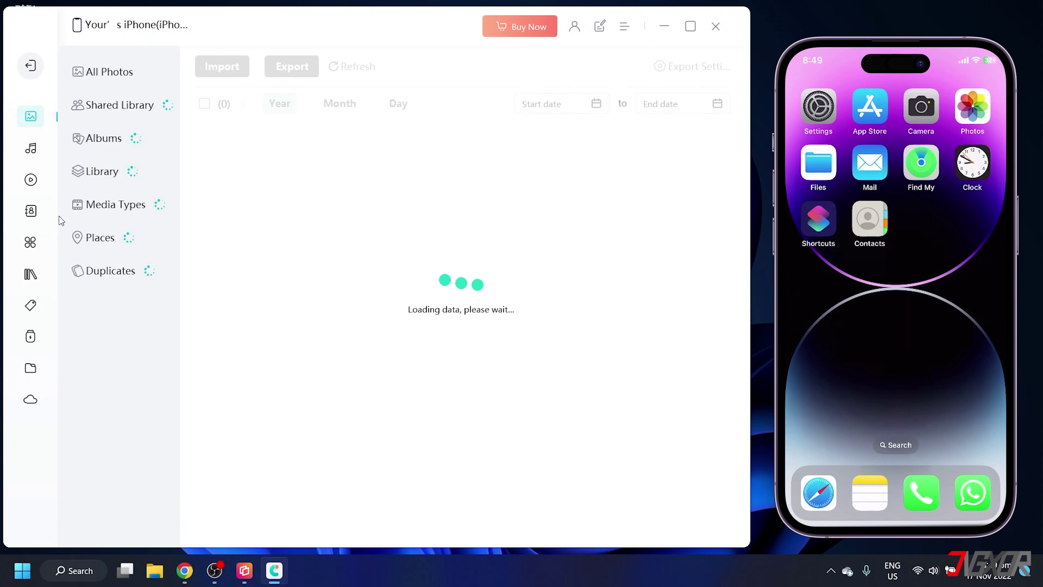
pyautogui.click(35, 221)
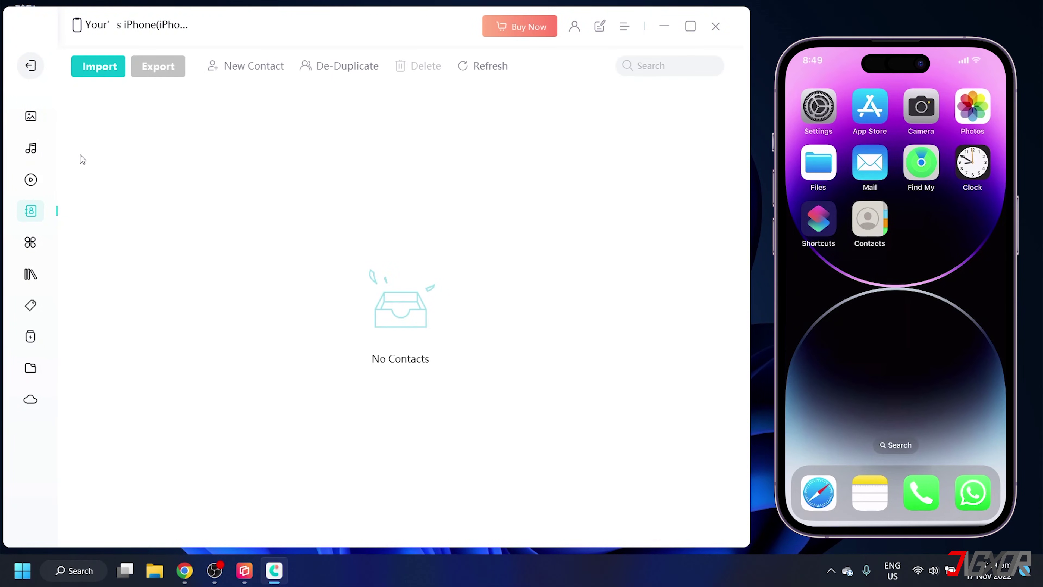
pyautogui.click(97, 67)
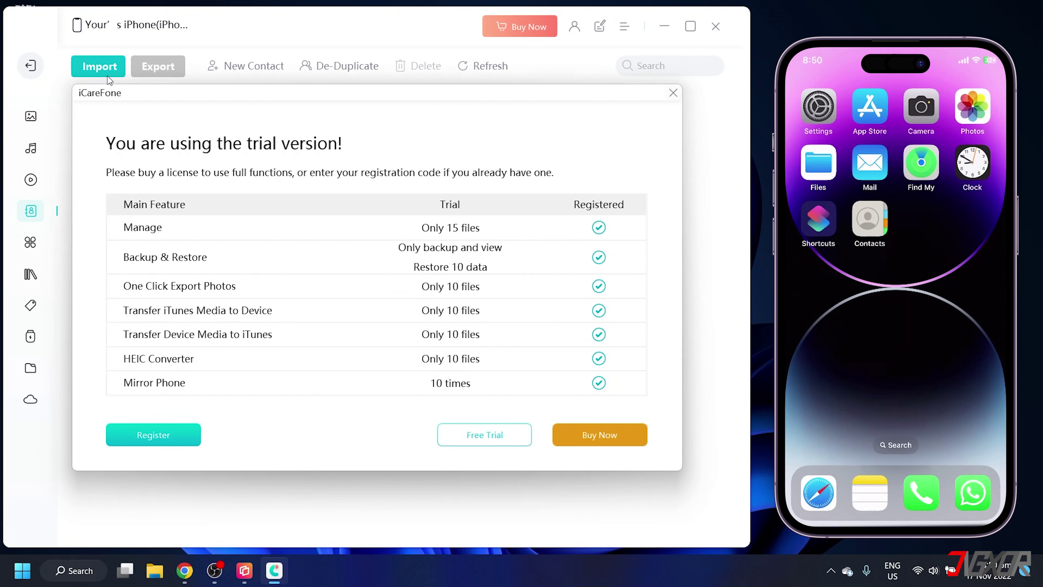
pyautogui.click(477, 432)
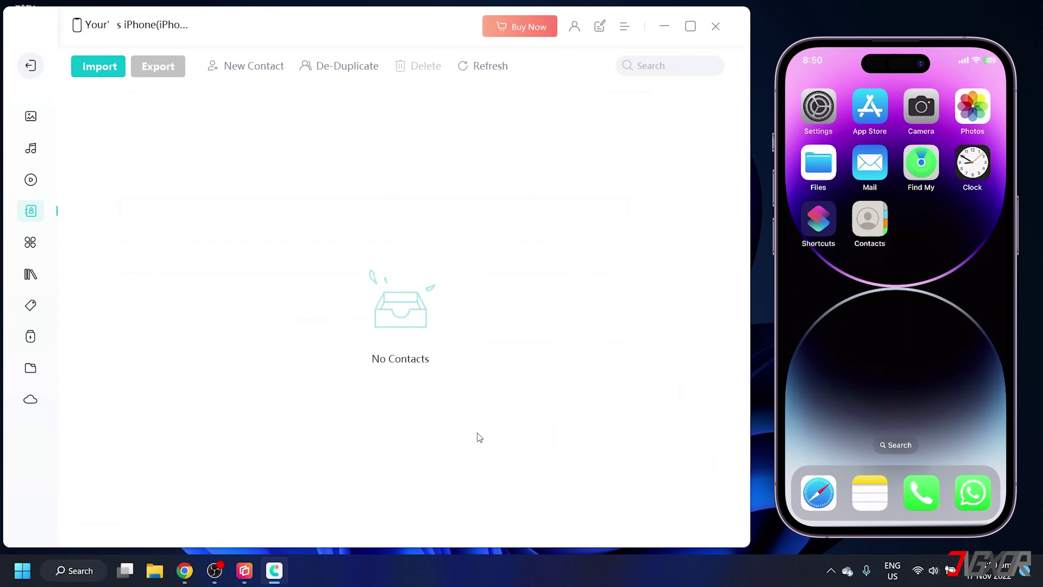
pyautogui.click(227, 160)
pyautogui.doubleClick(228, 161)
# Step: Dismiss the message reporting 4 contacts successfully imported
pyautogui.click(460, 324)
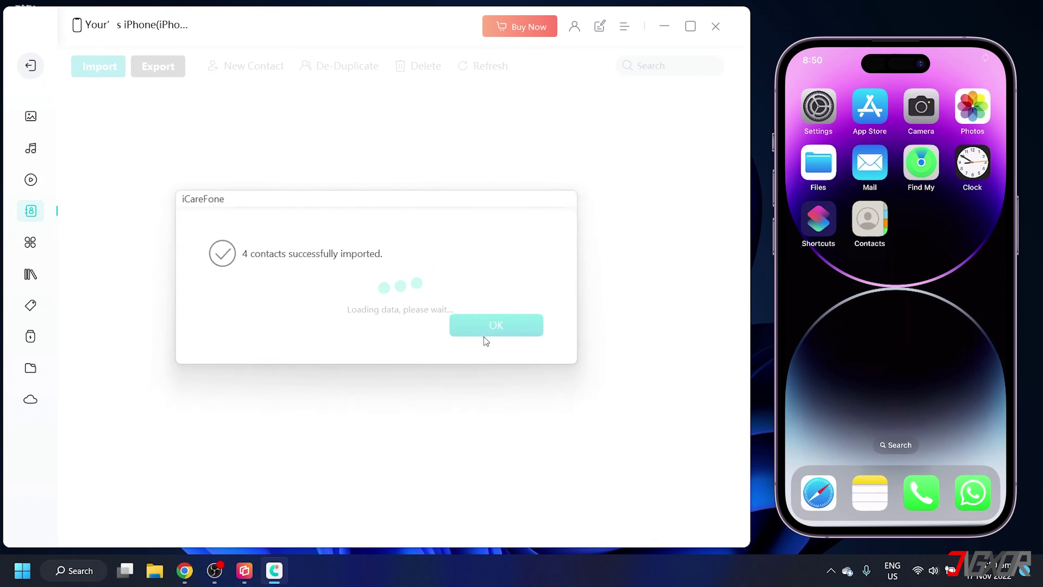